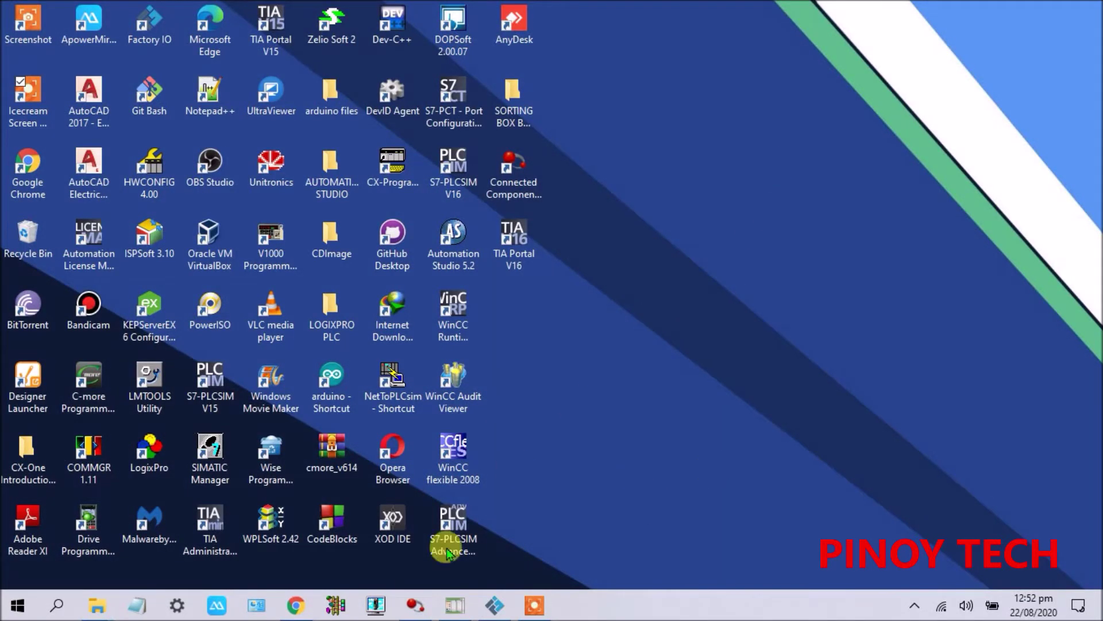
- Bring up the Workbench project and Micro800 Simulator windows, then hide both to reveal the desktop
left_click(415, 606)
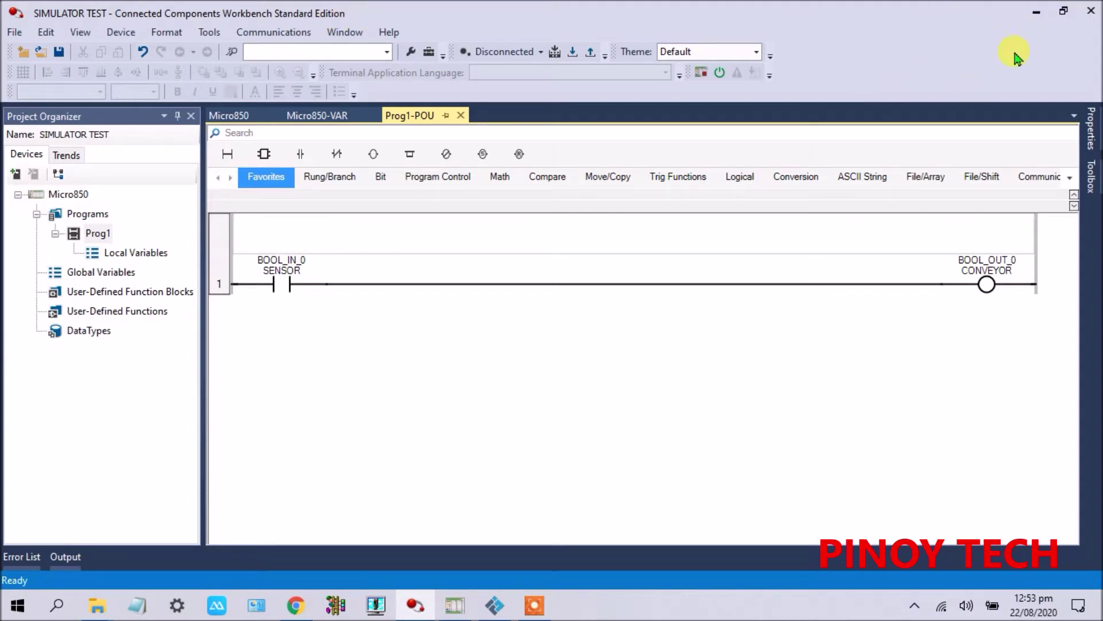
left_click(455, 606)
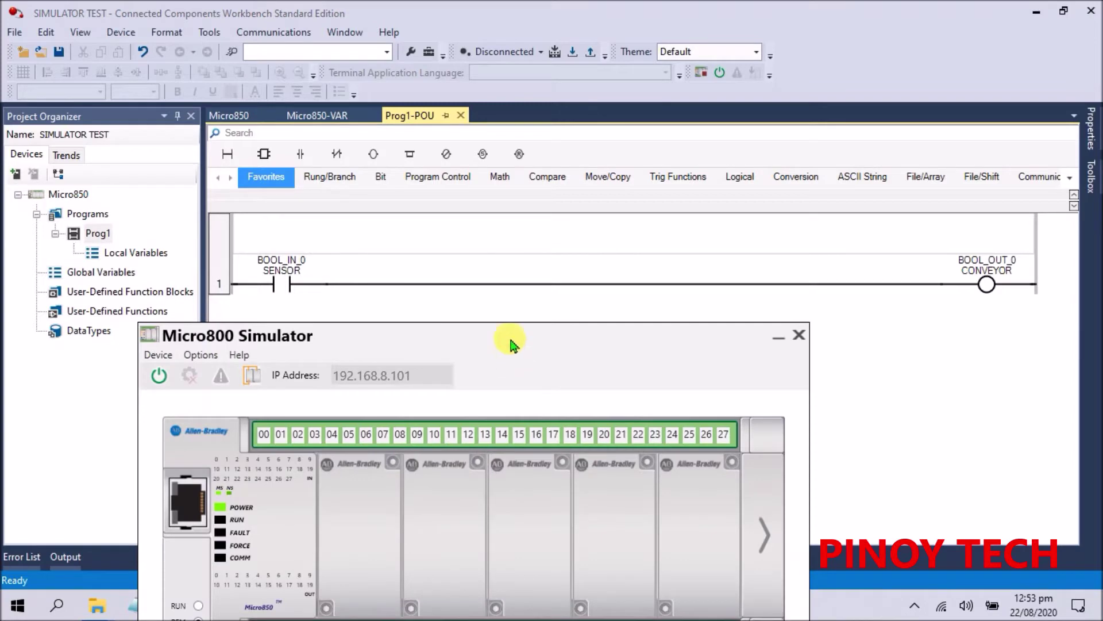
left_click(775, 338)
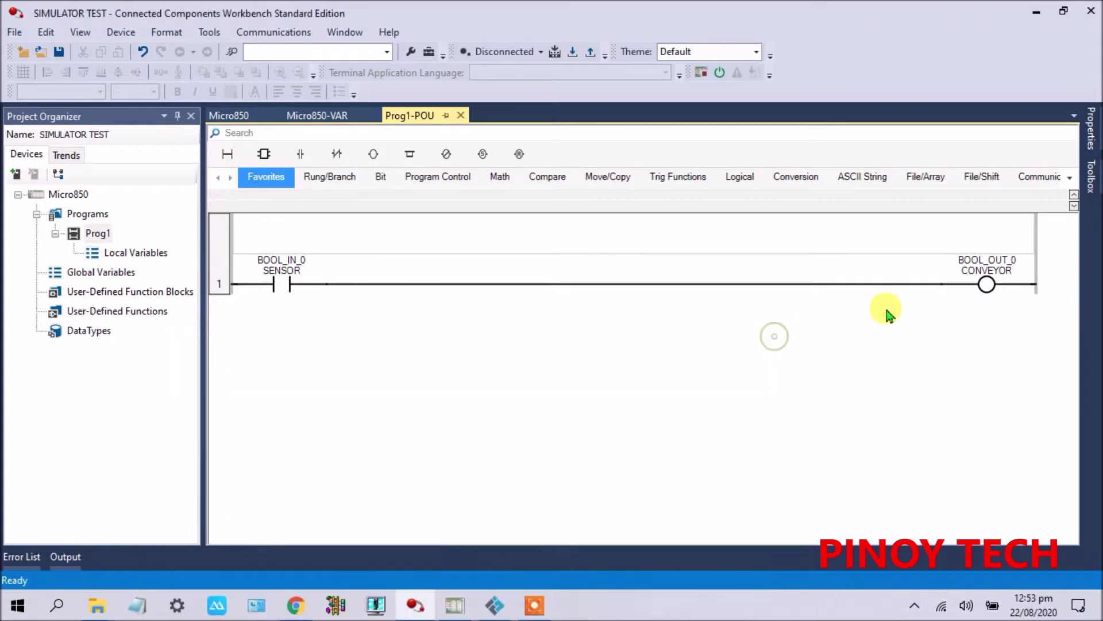
left_click(1037, 12)
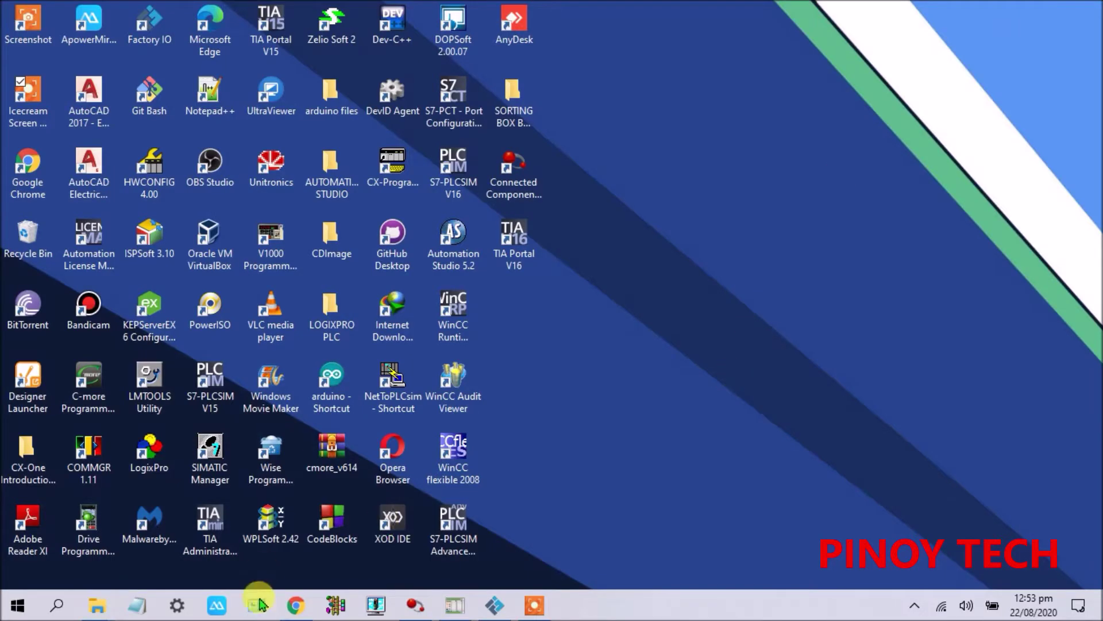
- Close the old Rockwell download tabs and Chrome, then relaunch a fresh Chrome window
left_click(294, 608)
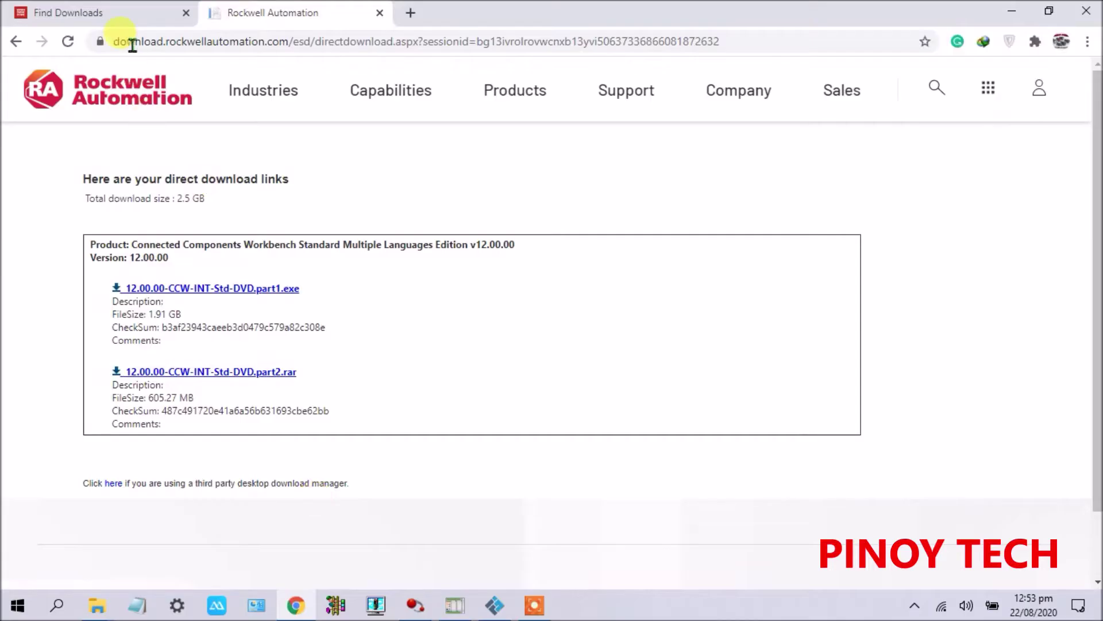
left_click(380, 13)
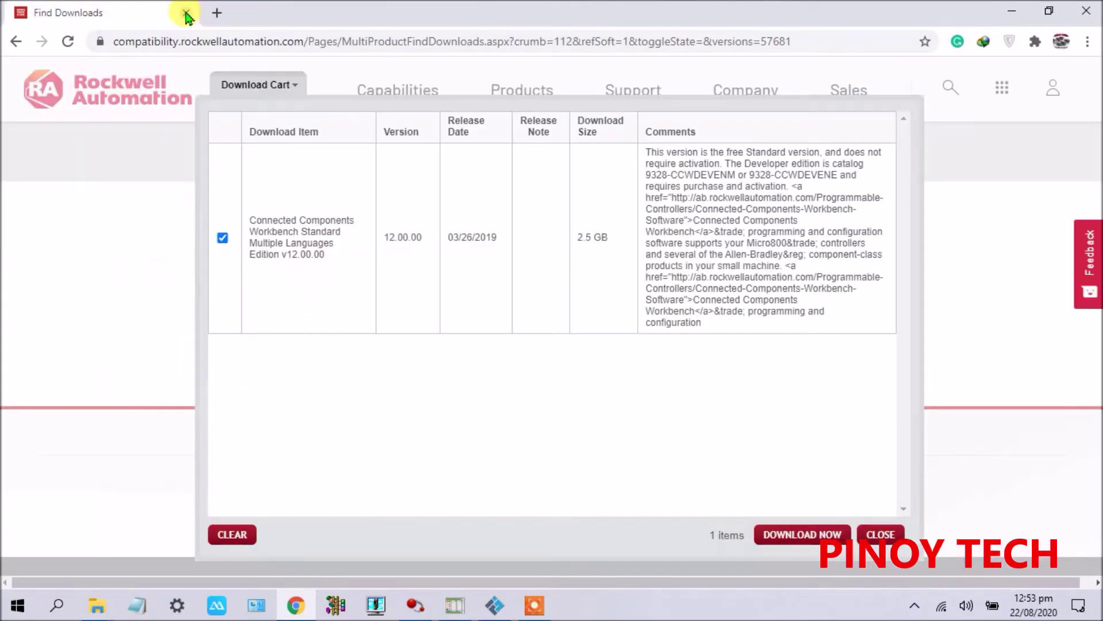
left_click(186, 15)
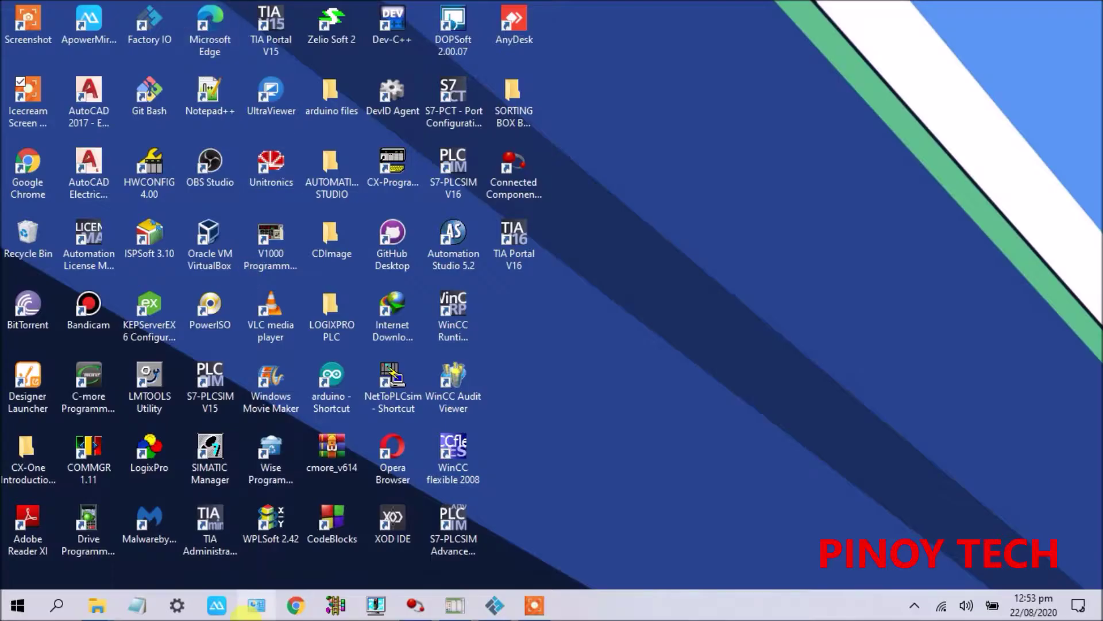
left_click(298, 608)
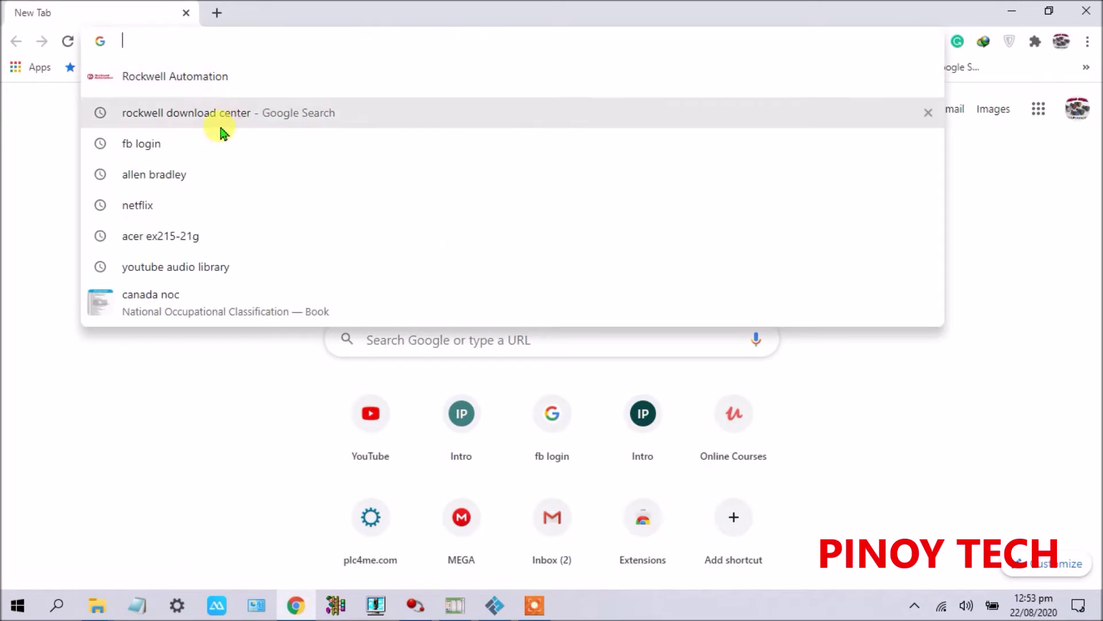
- Search 'rockwell download center' from the suggestions and open the Product Compatibility & Download Center
left_click(158, 121)
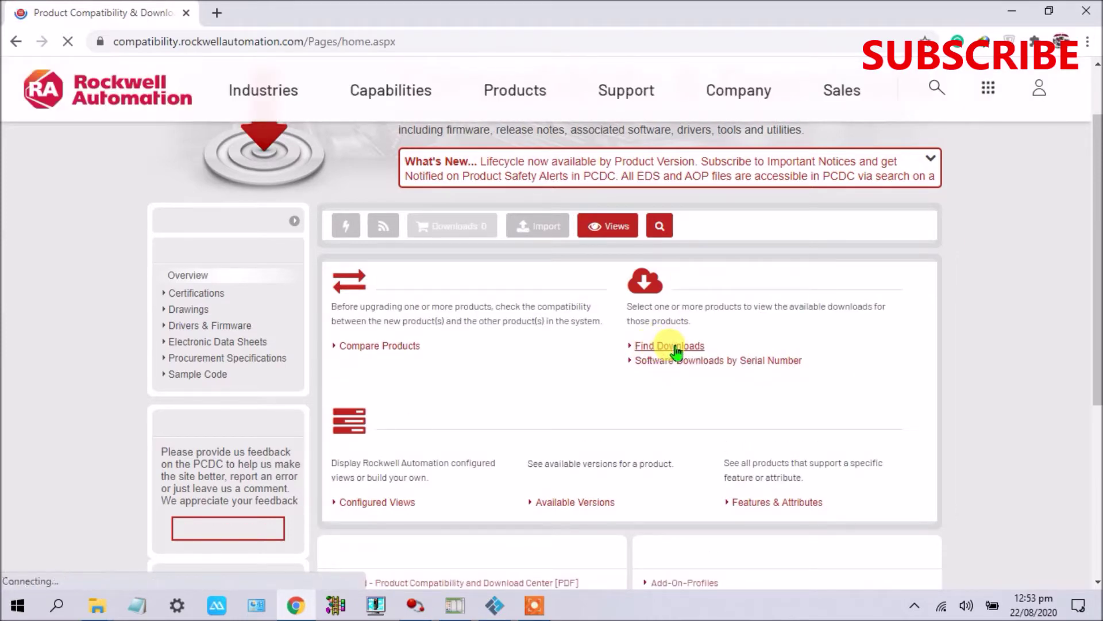
- Find Connected Components Workbench via a 'CONNECTED COM' search, select version 12.00.00, and request its downloads
left_click(675, 346)
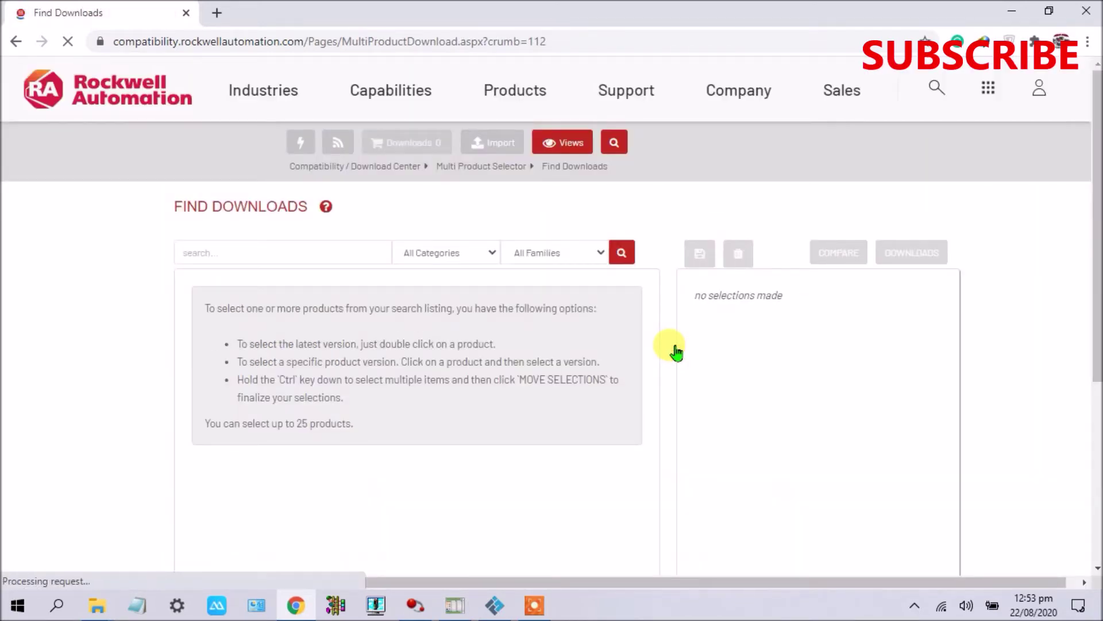
left_click(237, 255)
type("CONNEC")
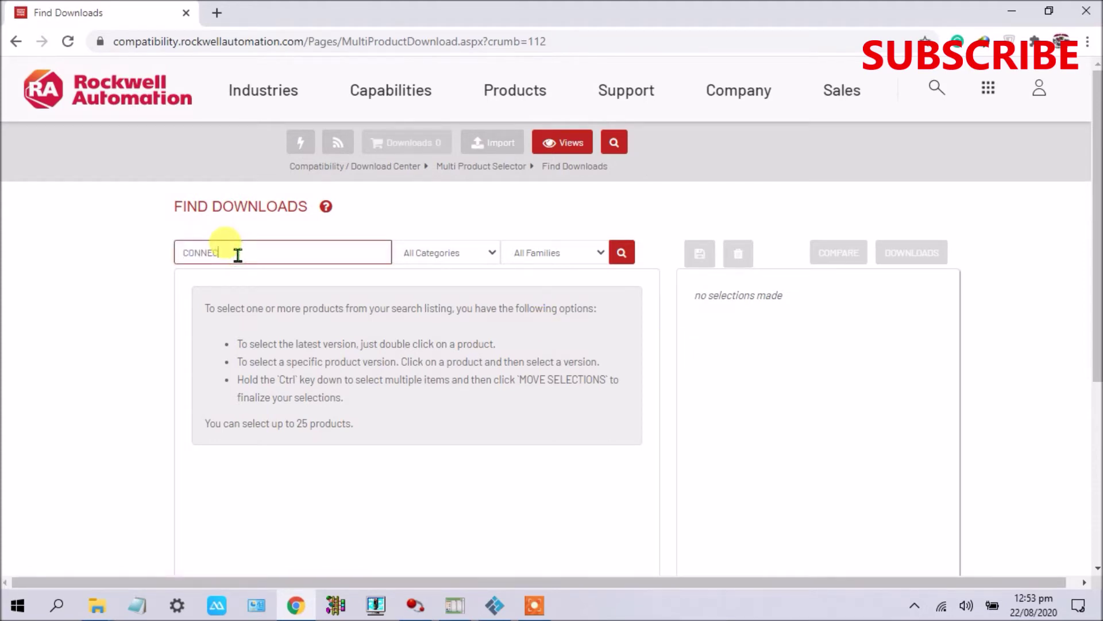
type("TED")
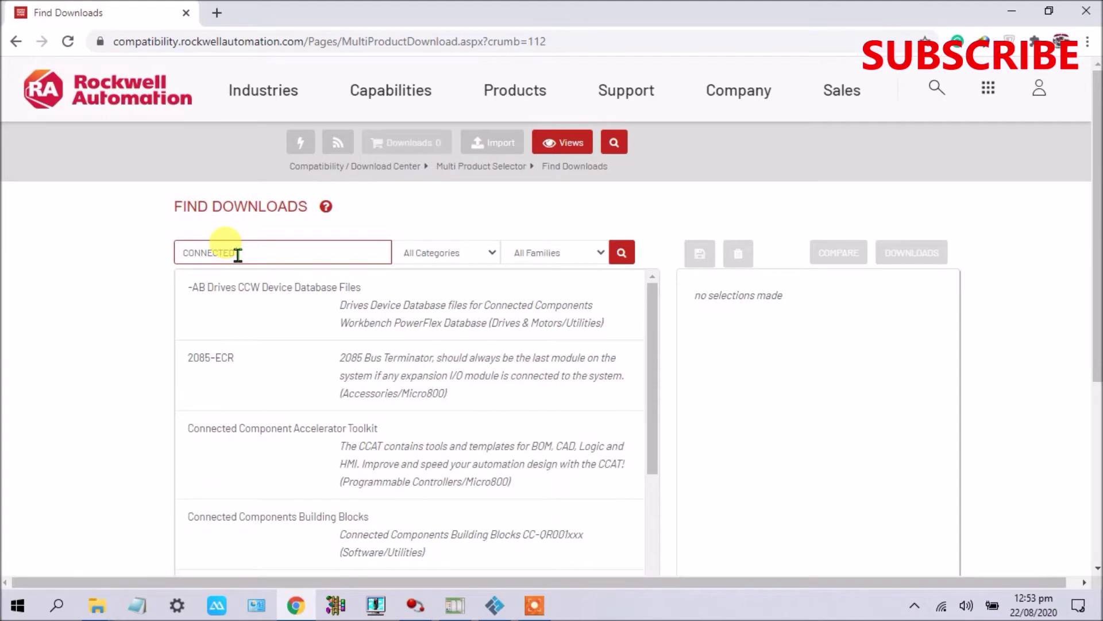
type(" COM")
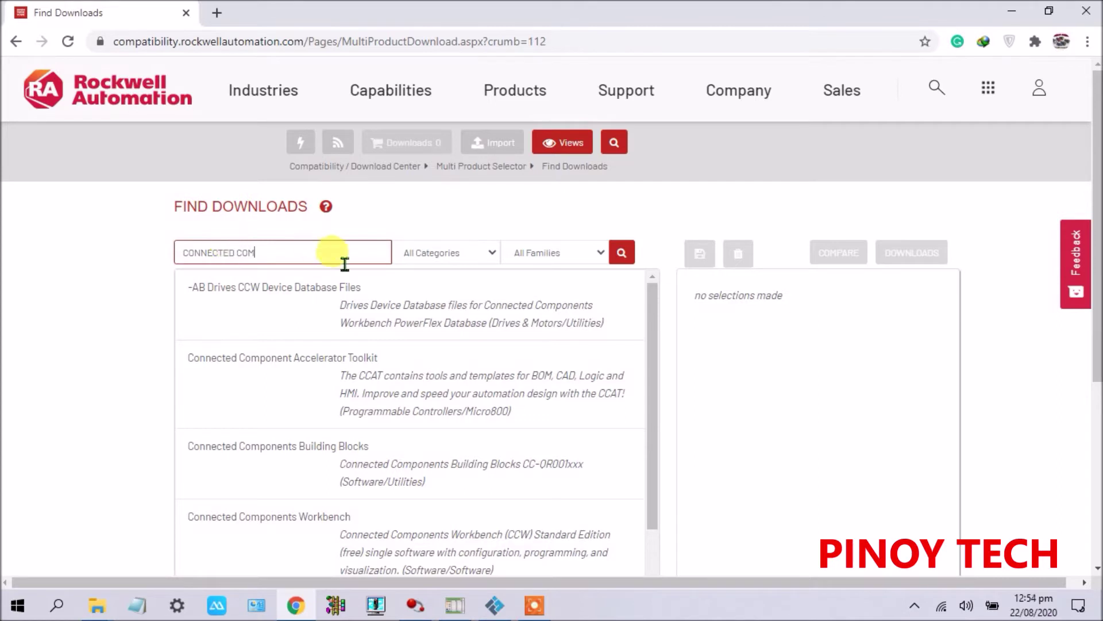
scroll(598, 448, "down", 3)
scroll(609, 473, "down", 2)
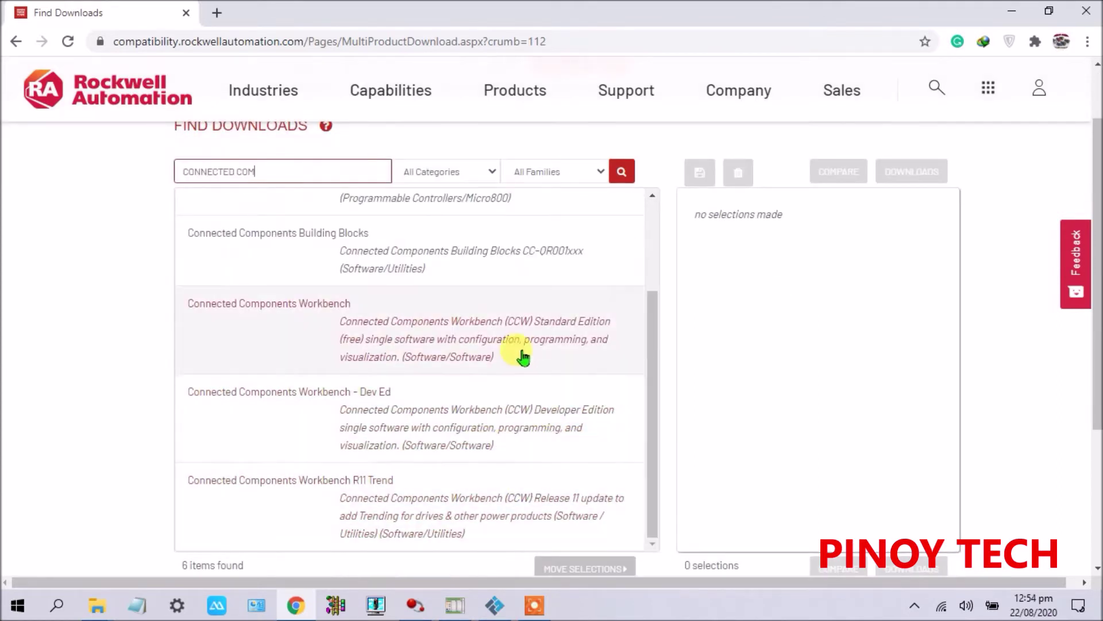
left_click(442, 343)
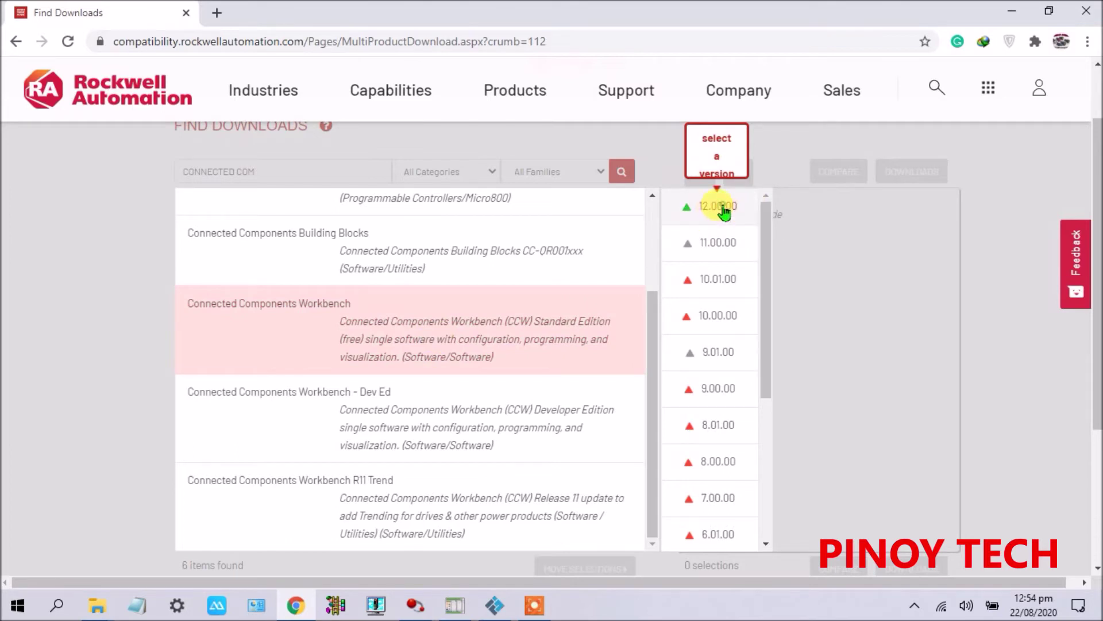
left_click(720, 207)
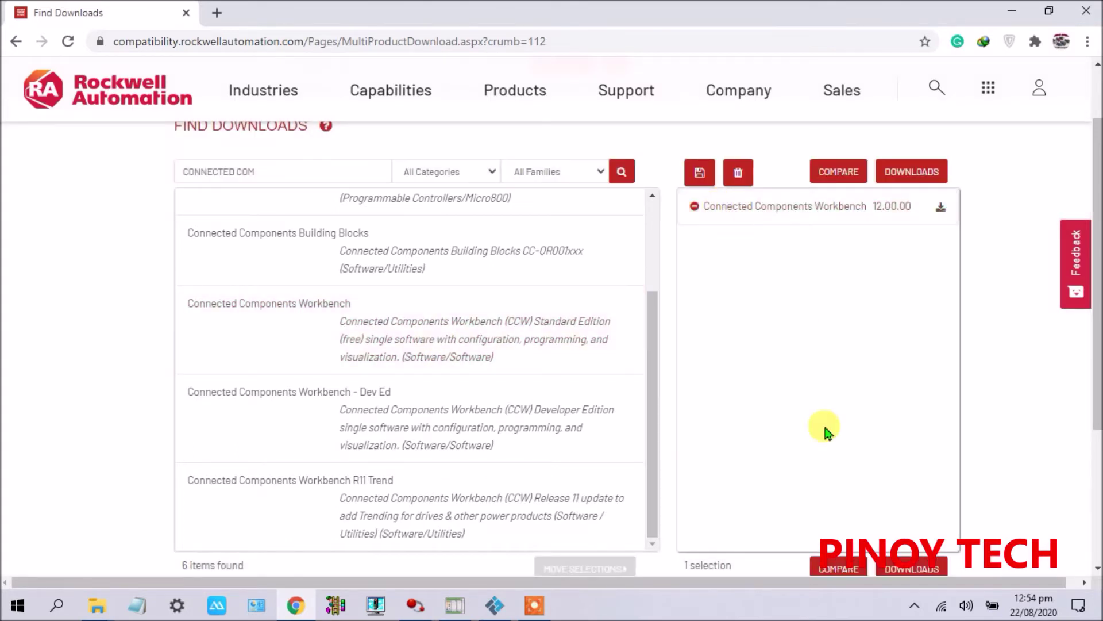
scroll(850, 405, "down", 2)
scroll(870, 409, "up", 1)
scroll(891, 412, "up", 1)
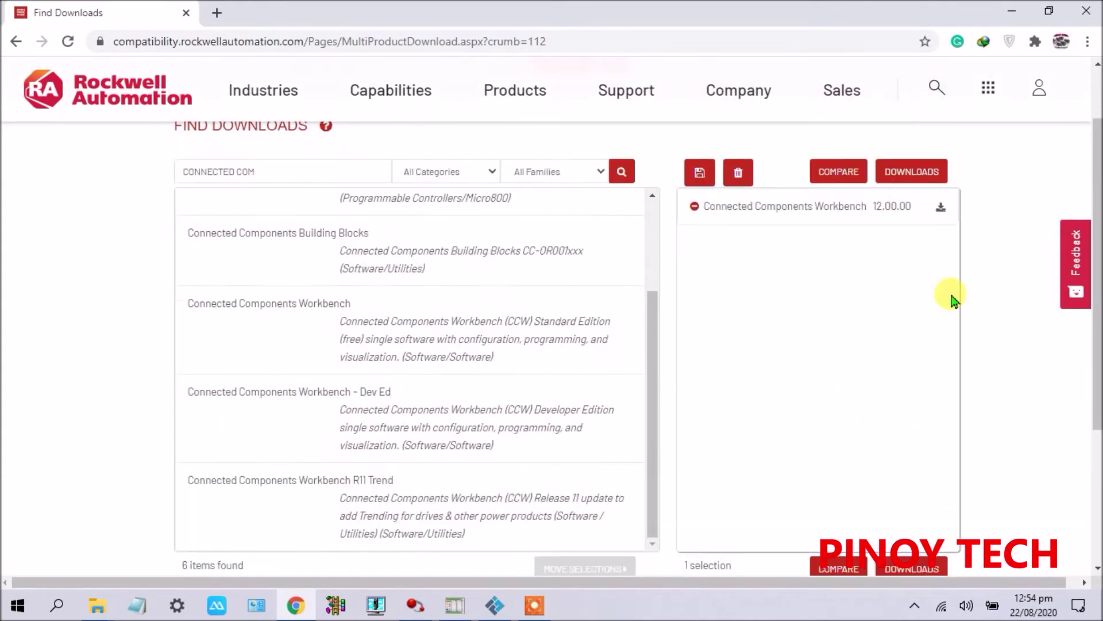
left_click(815, 206)
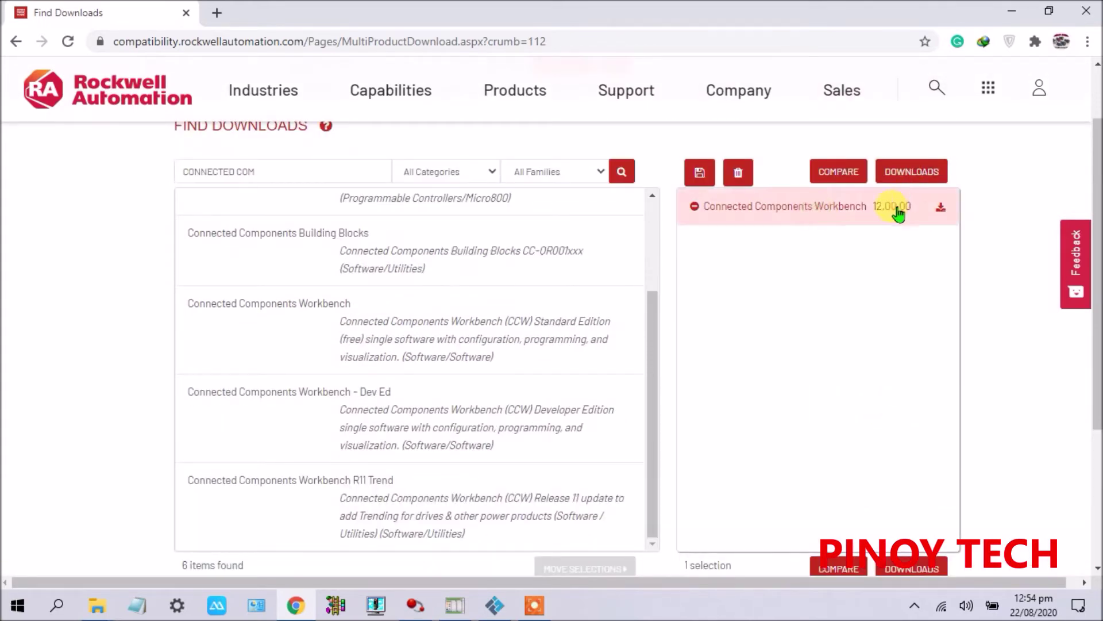
left_click(907, 171)
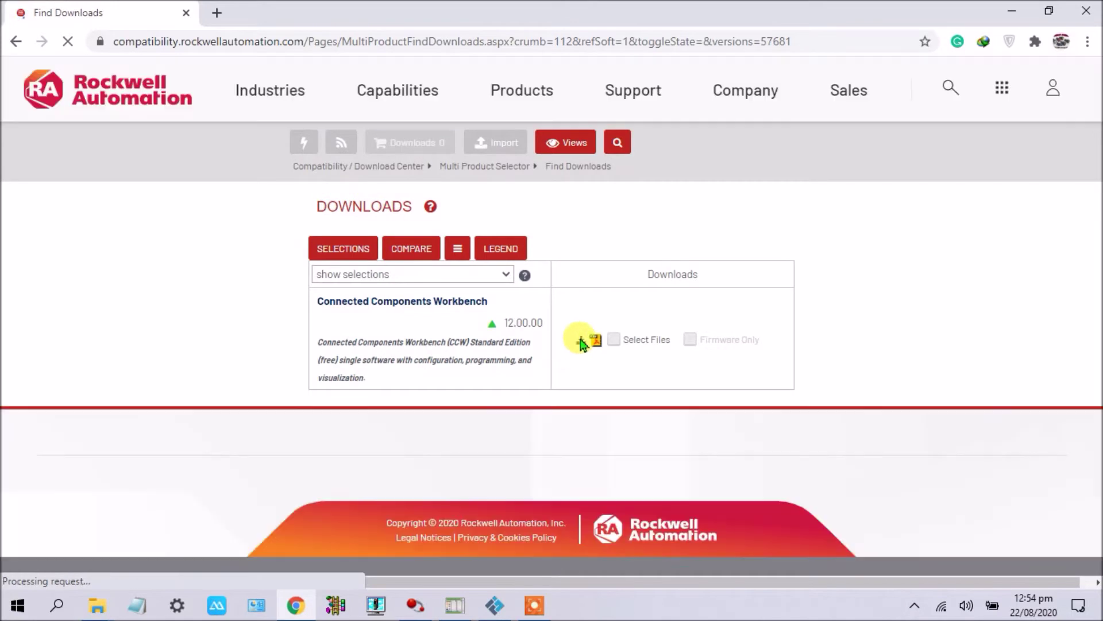
- Add the free CCW Standard v12.00.00 edition to the cart and start Download Now
left_click(580, 339)
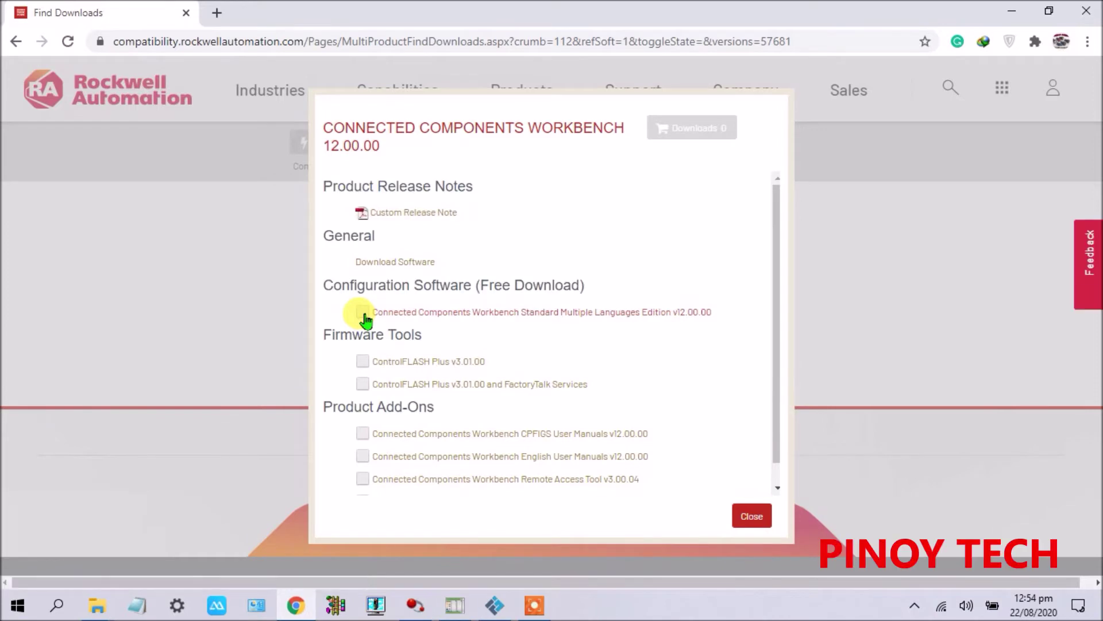
left_click(530, 314)
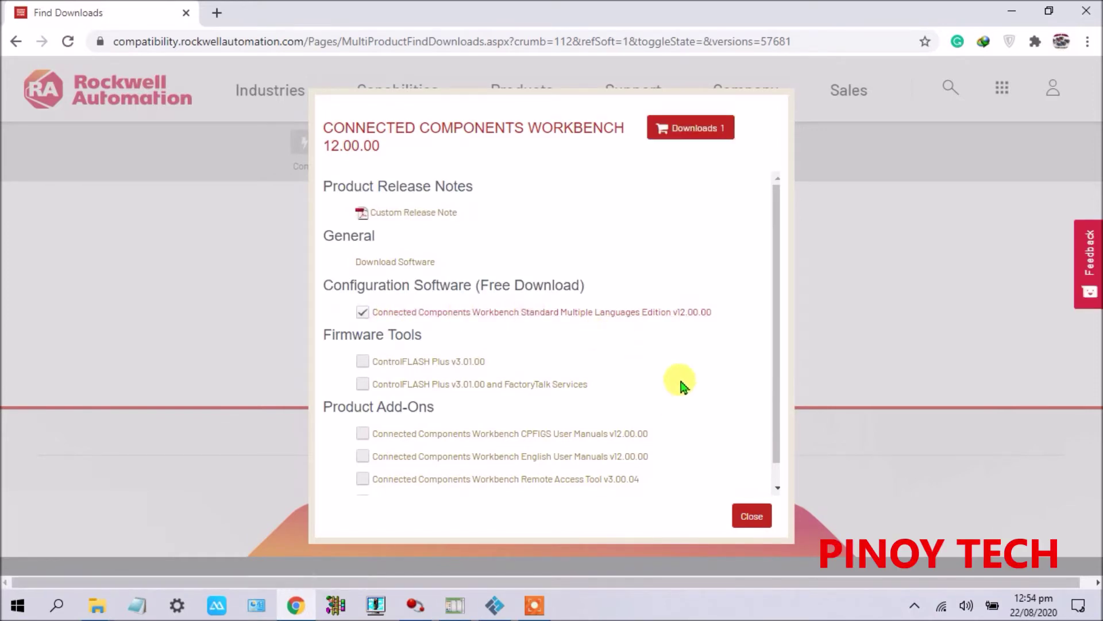
left_click(691, 129)
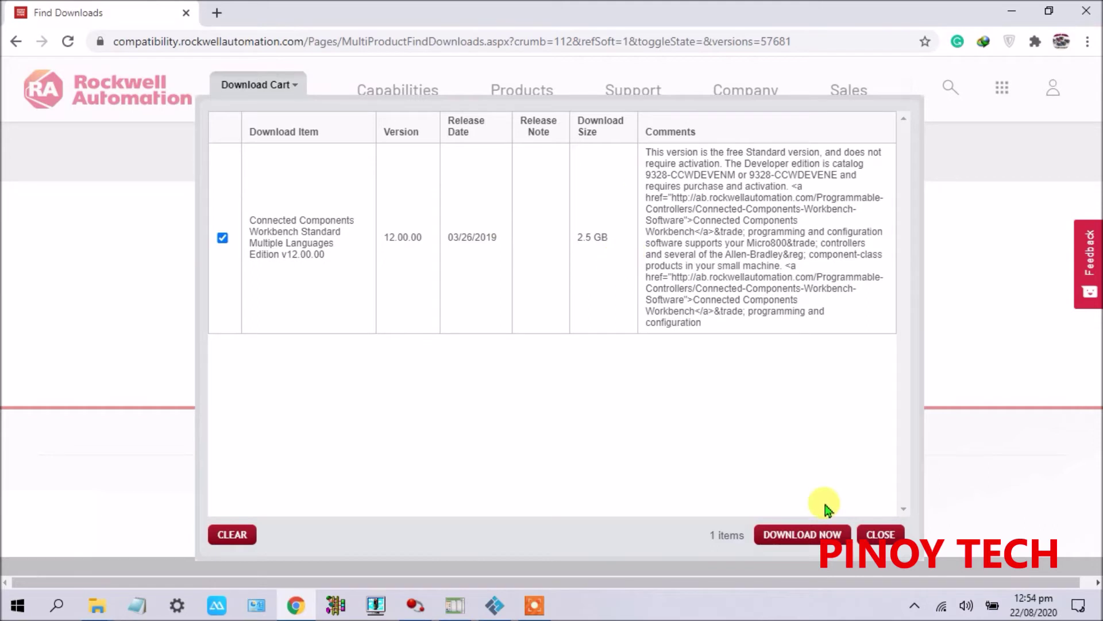
left_click(817, 535)
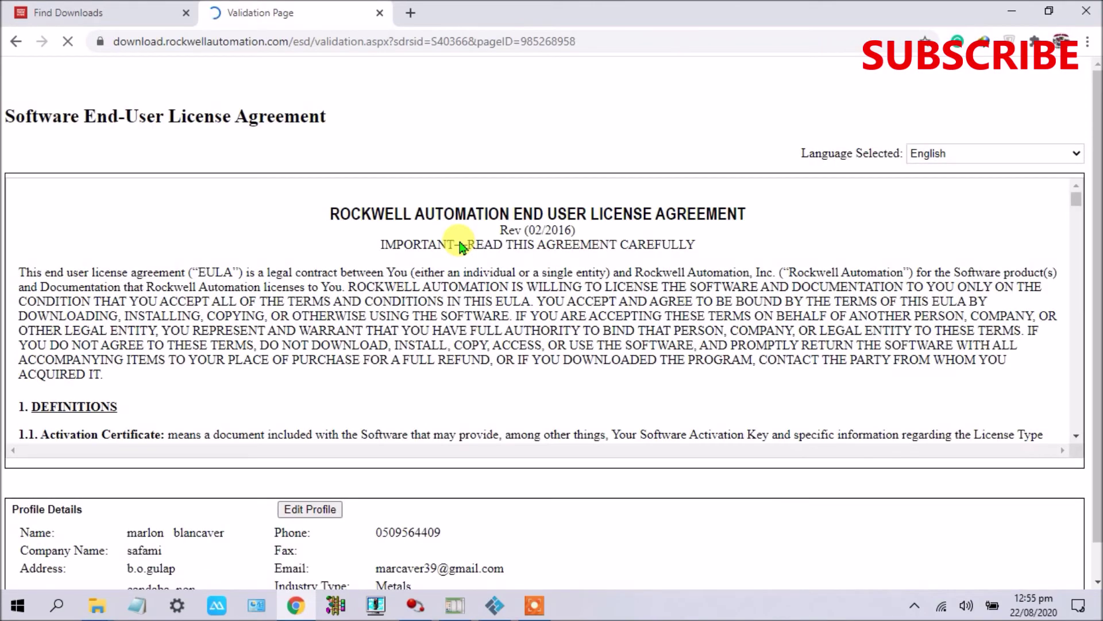
scroll(1073, 285, "down", 5)
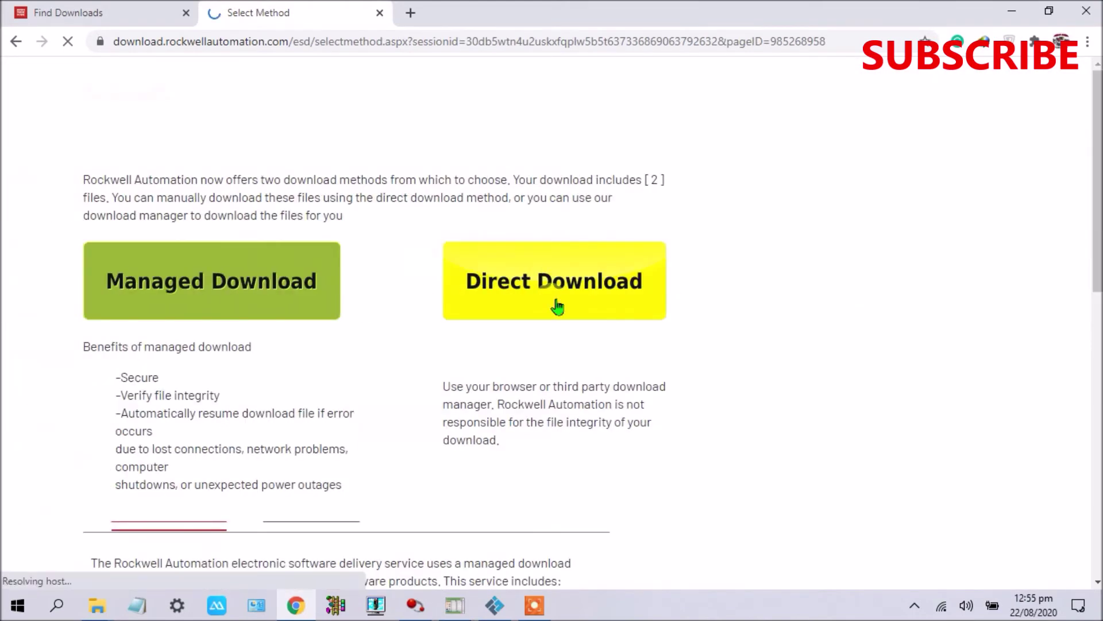
- Choose Direct Download to list the part1.exe and part2.rar installer links
left_click(521, 287)
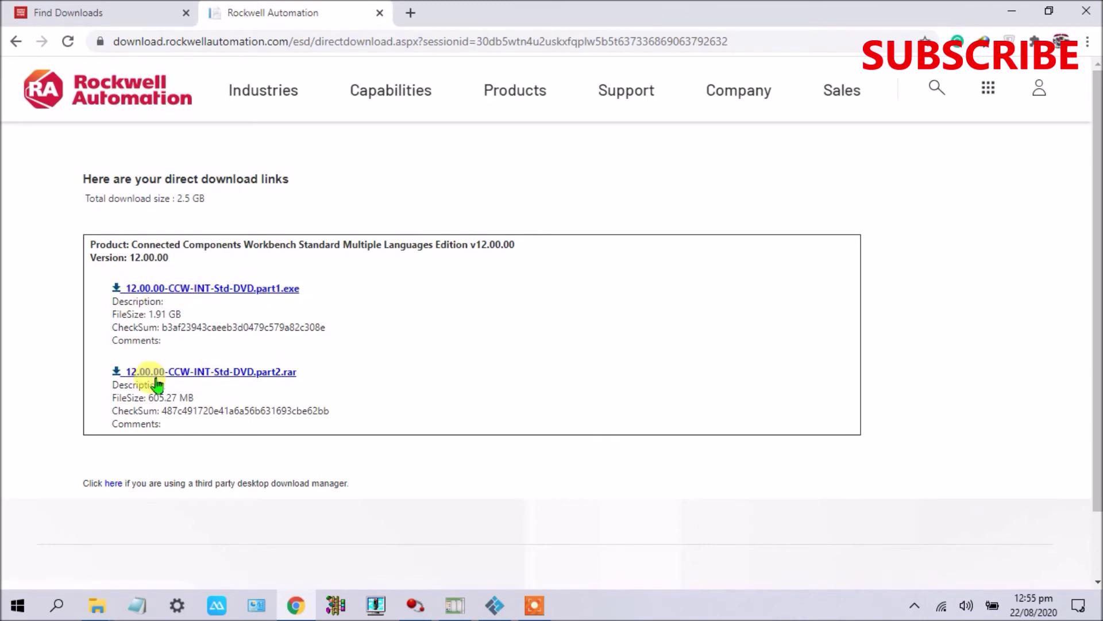
- Minimize Chrome and open the CCW folder window maximized in File Explorer
left_click(1011, 17)
mouse_move(97, 606)
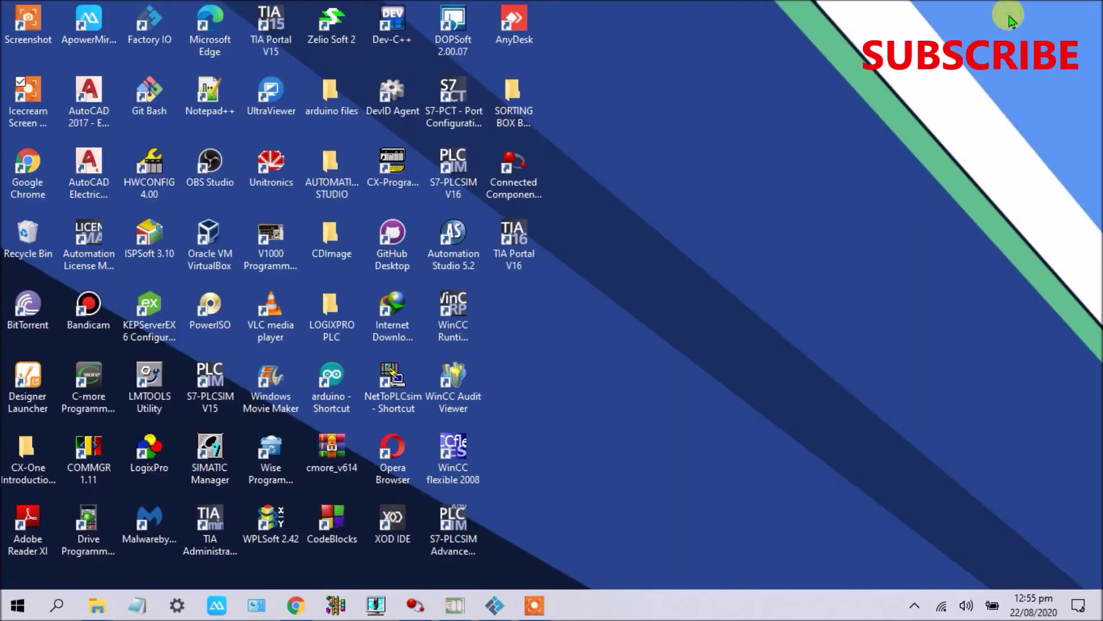
left_click(98, 608)
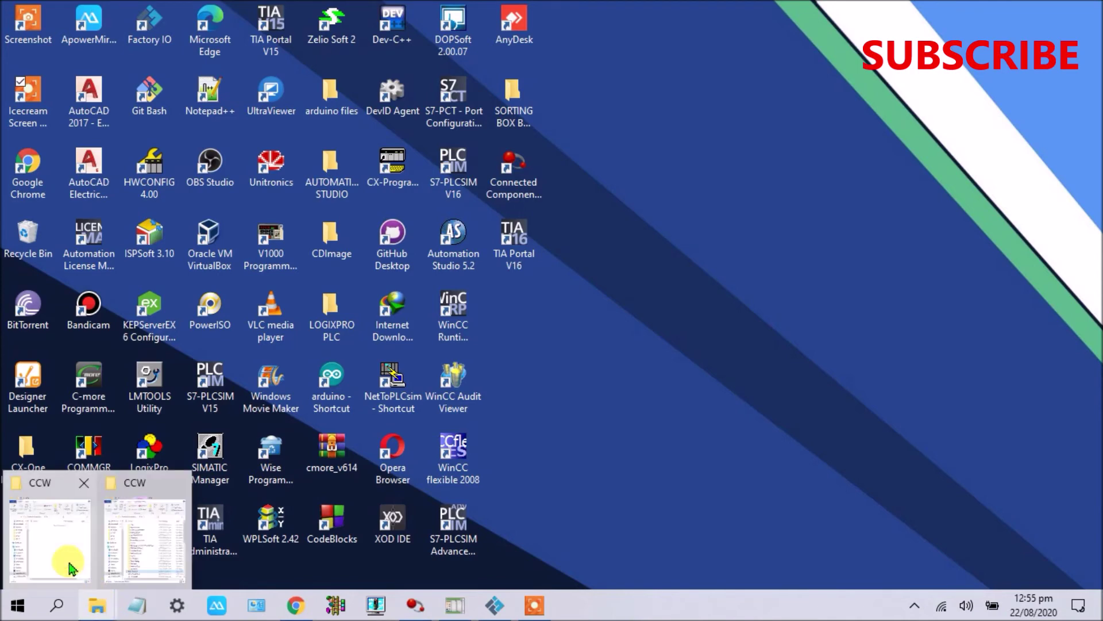
left_click(69, 560)
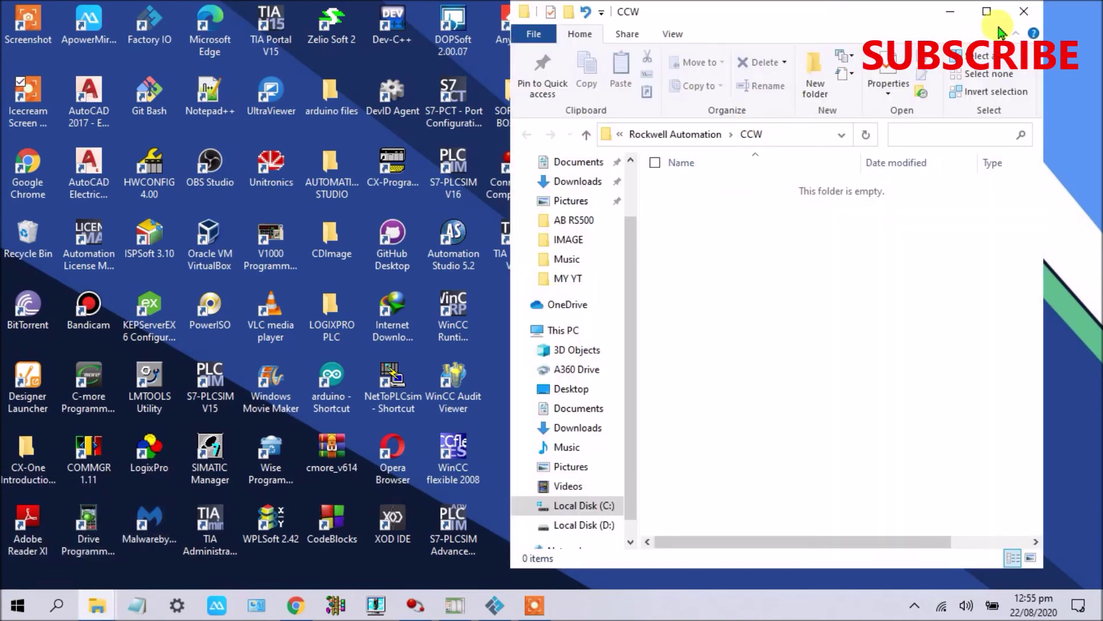
left_click(987, 11)
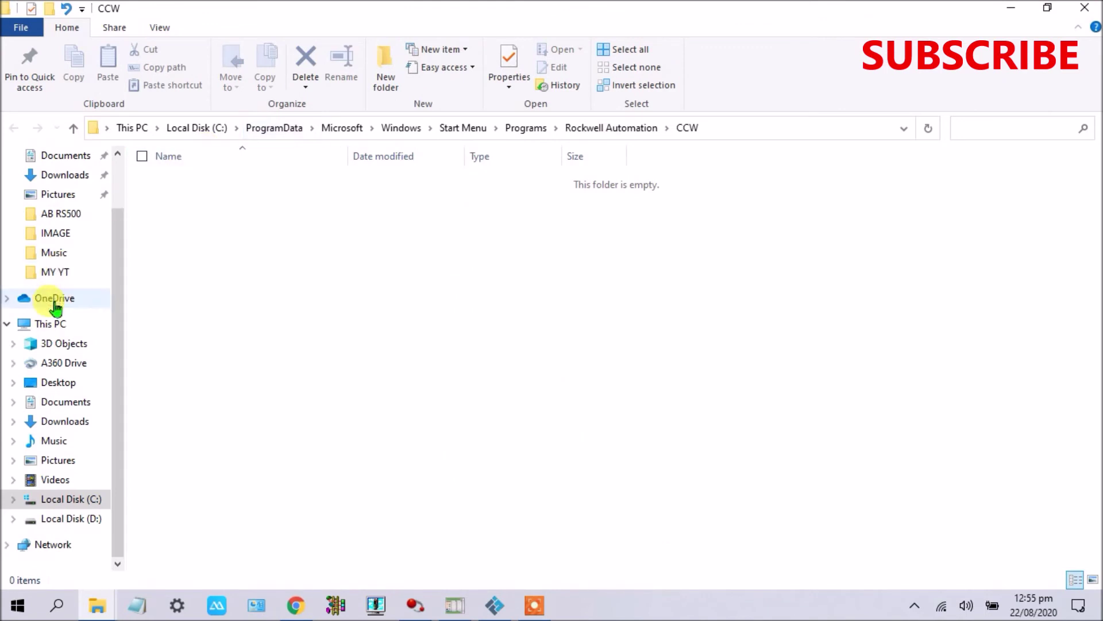
- Browse This PC > D: > AB RS500 > nested 12.00.00-CCW-INT-Std-DVD folder, then minimize Explorer
left_click(51, 324)
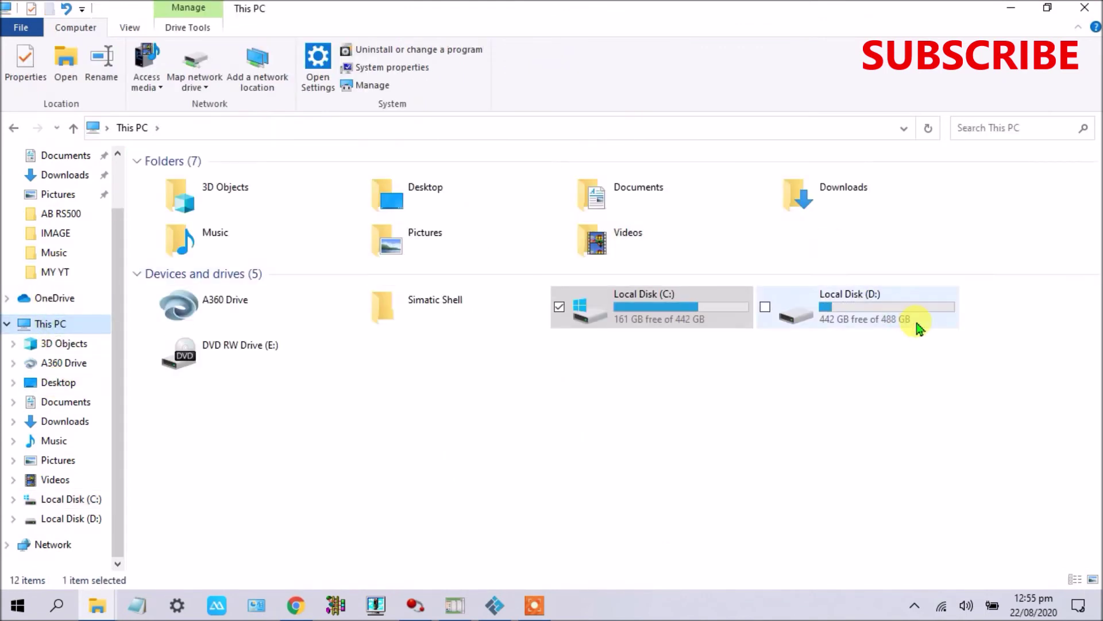
double_click(863, 315)
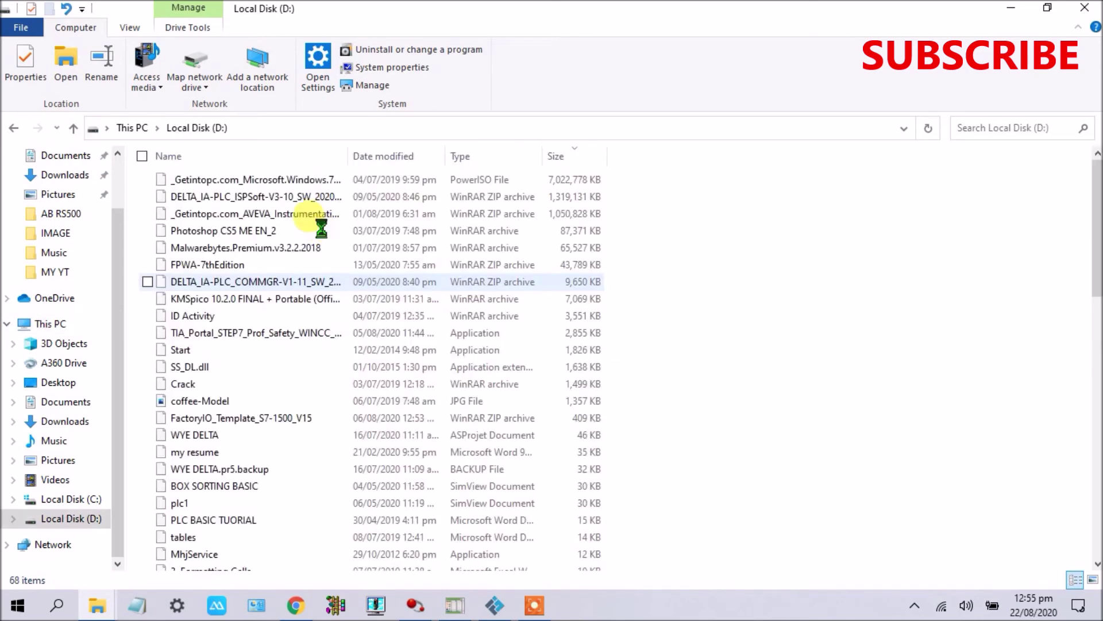
scroll(297, 388, "down", 5)
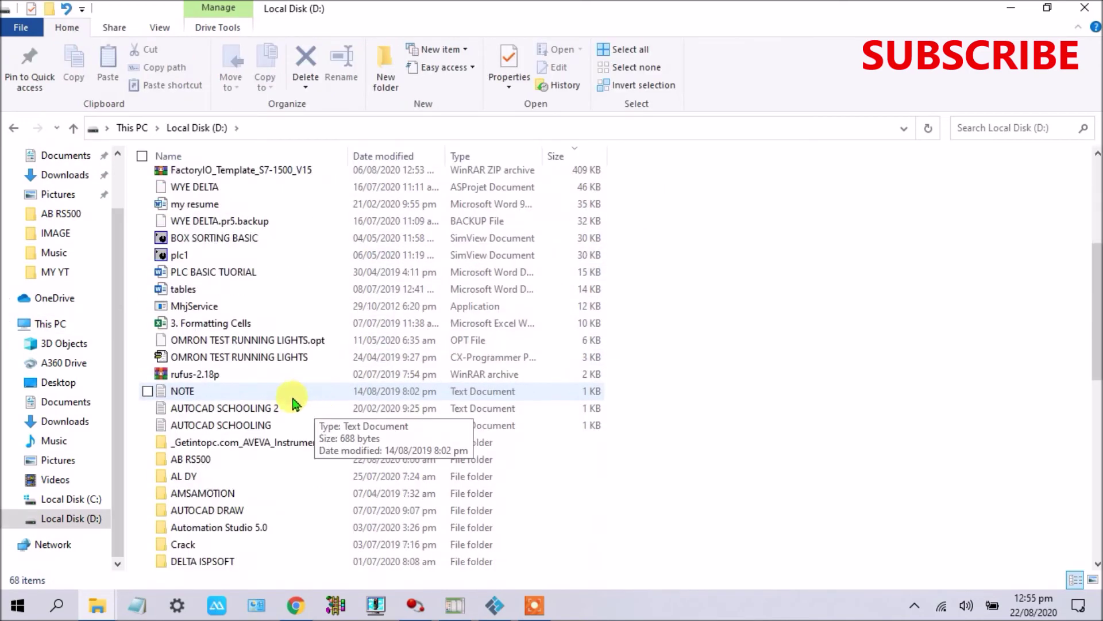
double_click(197, 459)
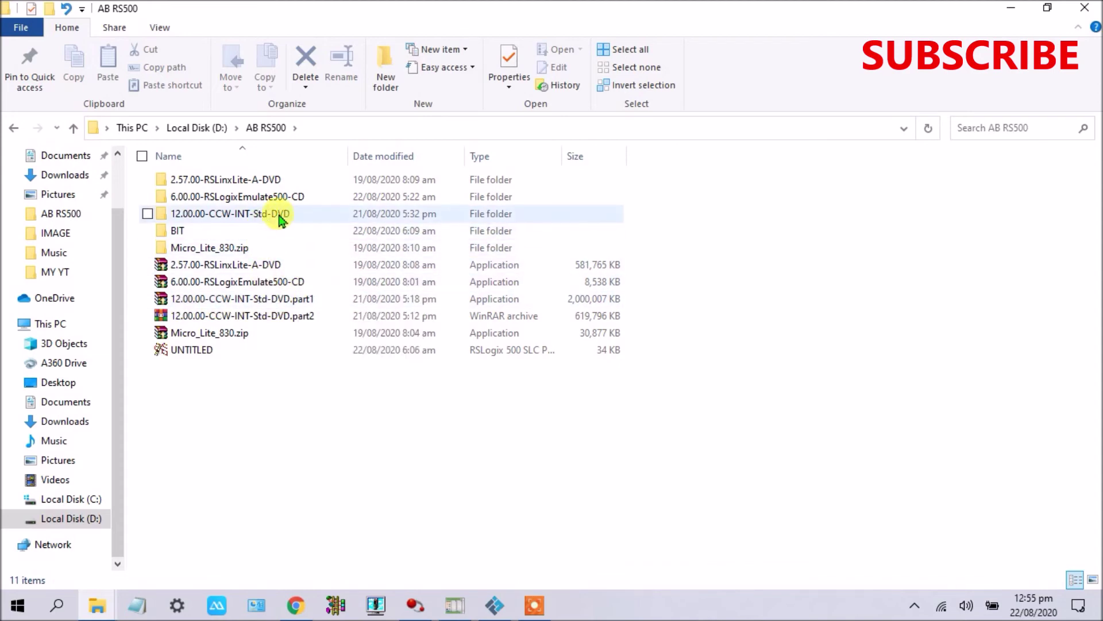
double_click(291, 213)
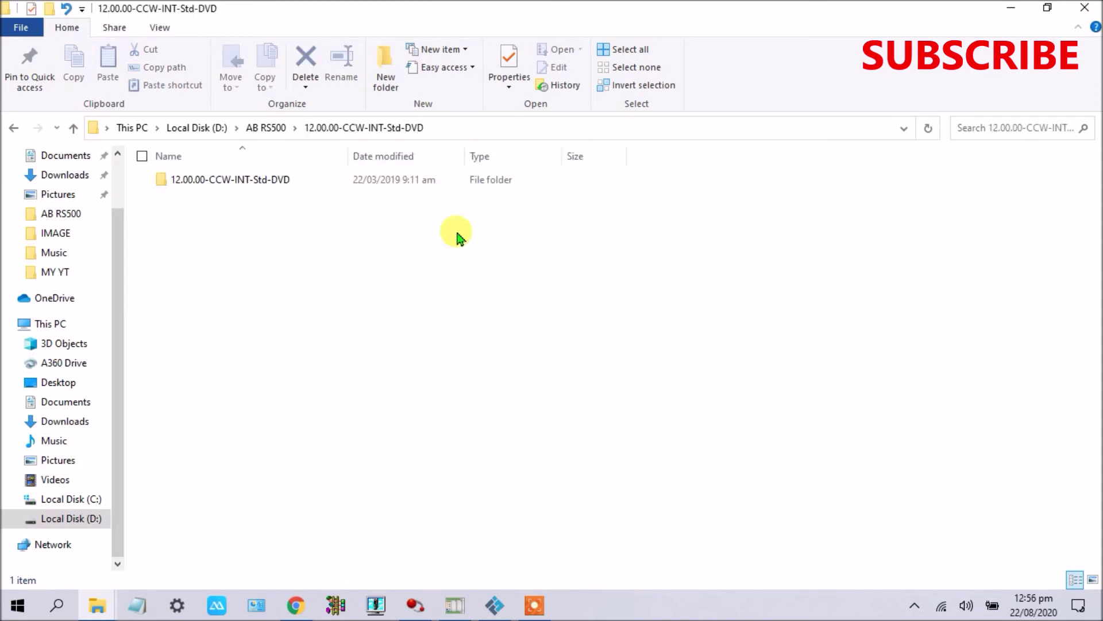
double_click(298, 180)
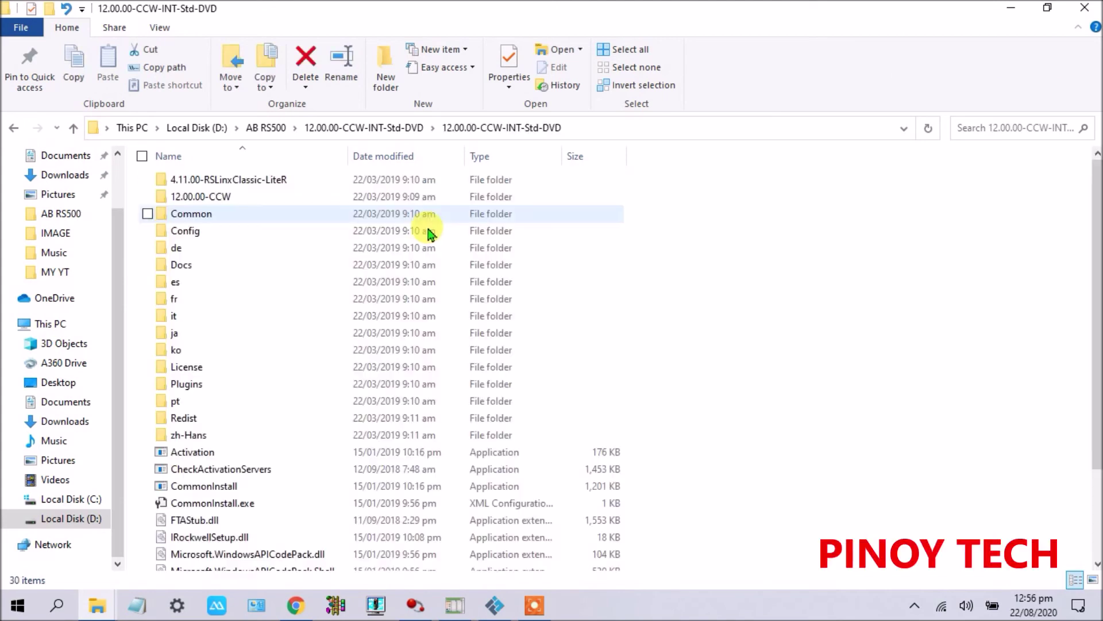
scroll(362, 345, "down", 1)
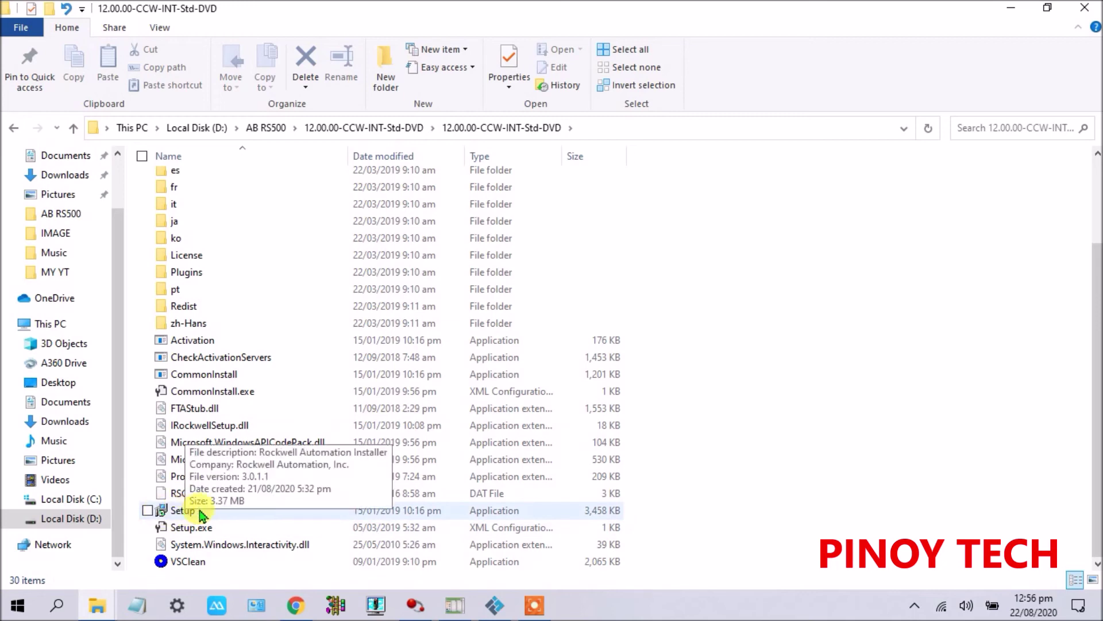
left_click(1012, 11)
mouse_move(493, 605)
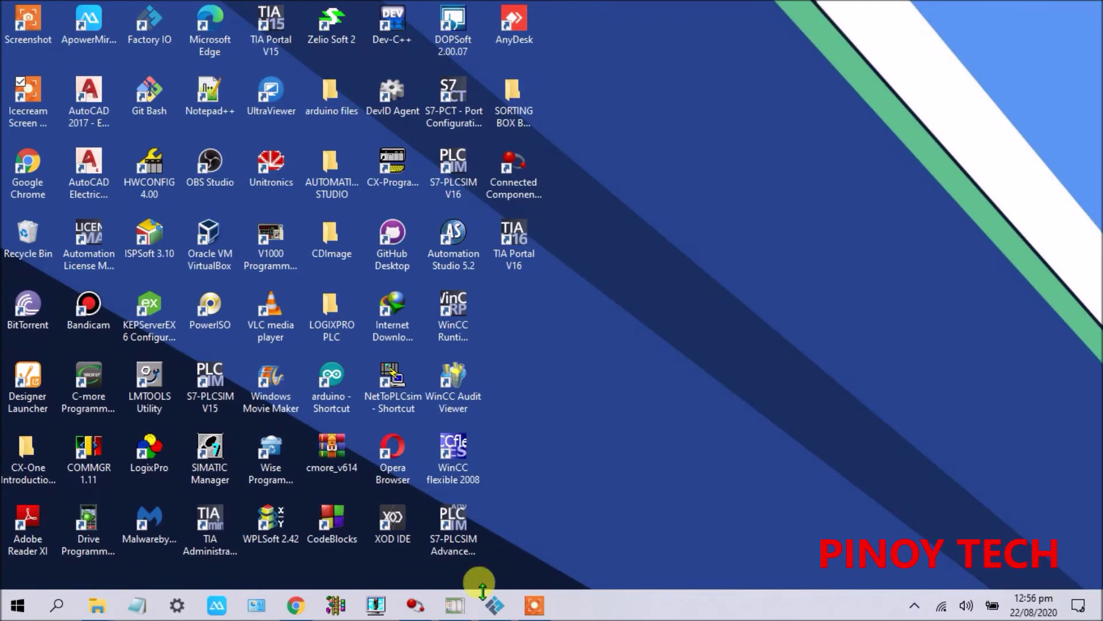
left_click(417, 608)
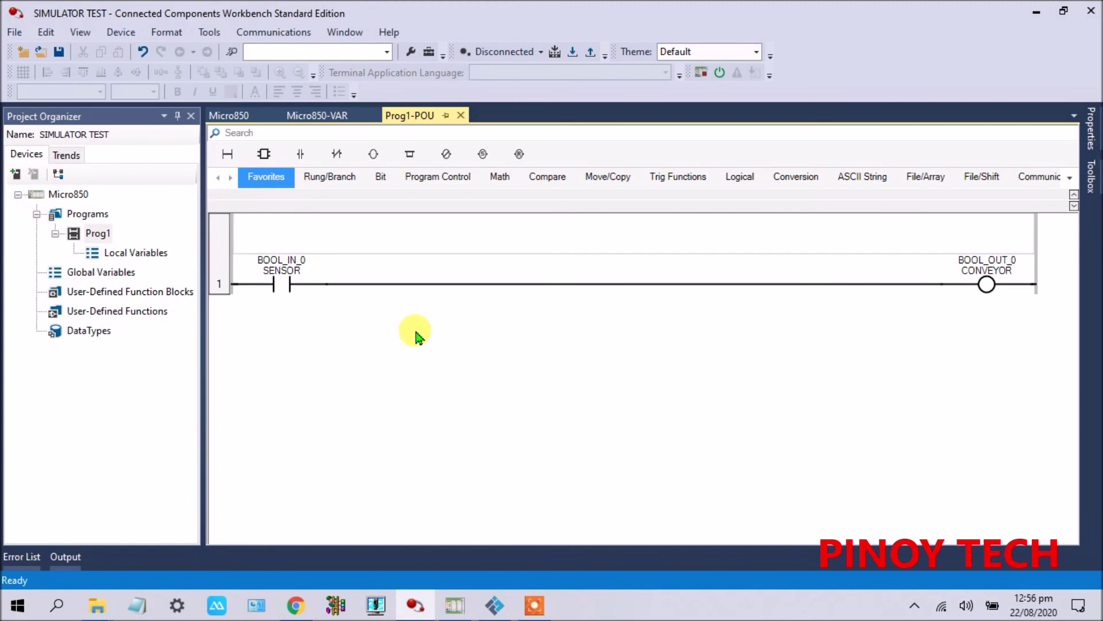
left_click(454, 606)
mouse_move(585, 349)
left_mouse_down()
mouse_move(661, 319)
mouse_move(710, 328)
left_mouse_up()
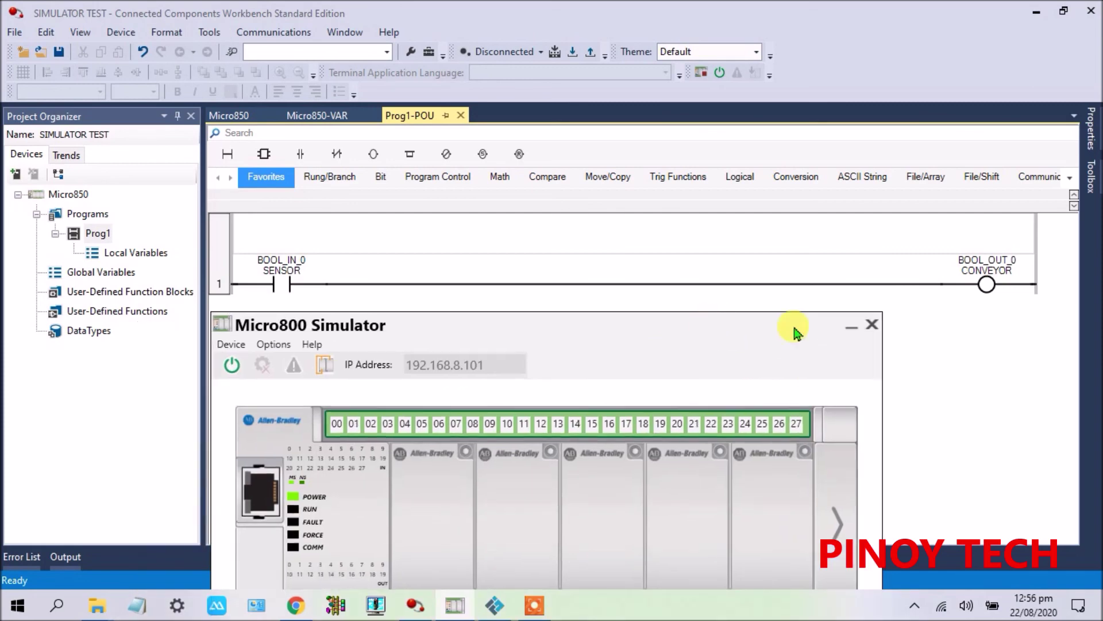
left_click(1036, 12)
left_click(851, 324)
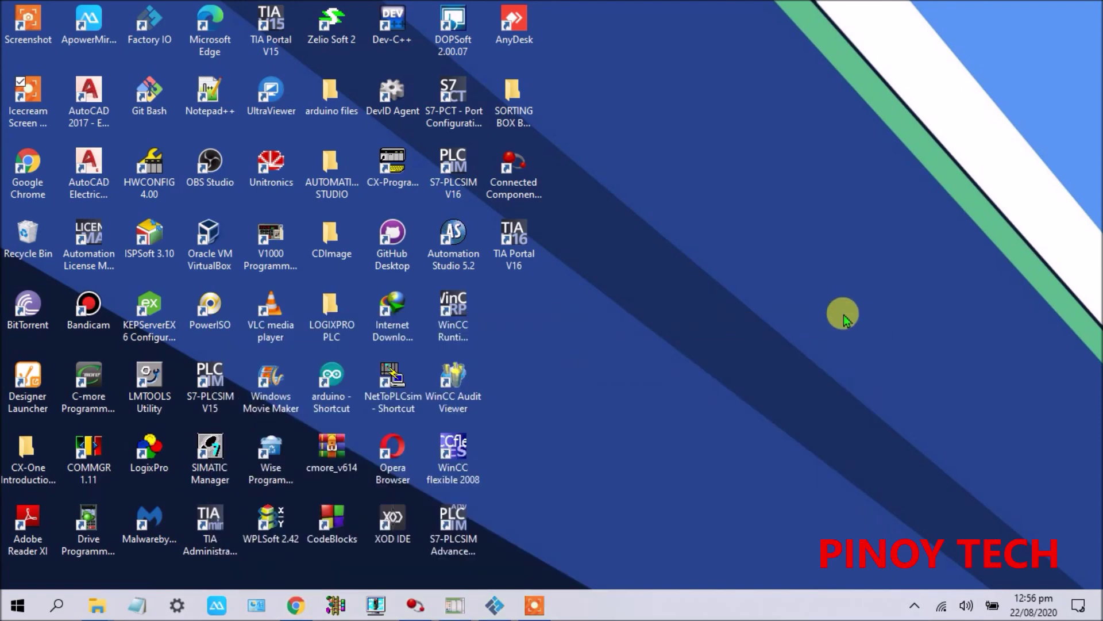
left_click(535, 605)
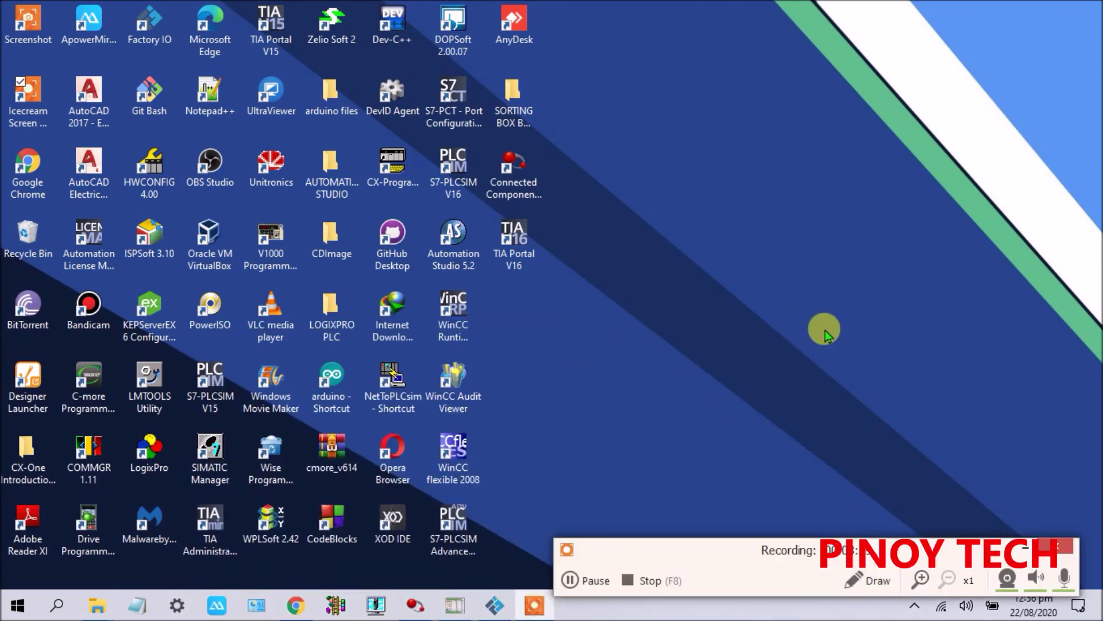